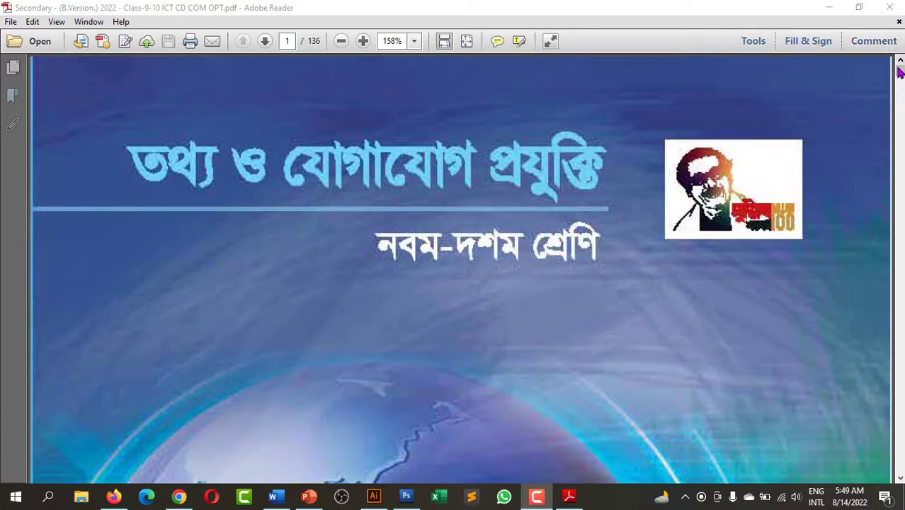
- Scroll the ICT textbook PDF from its cover to pages 87-88, where the Layer section begins
{"action": "left_click_drag", "start_coordinate": [899, 71], "coordinate": [900, 295]}
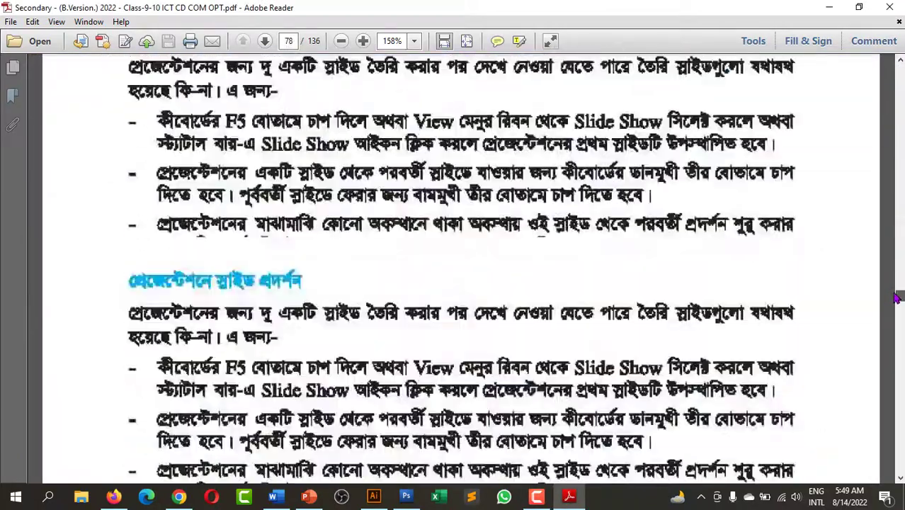
{"action": "scroll", "coordinate": [758, 289], "scroll_direction": "down", "scroll_amount": 5}
{"action": "scroll", "coordinate": [757, 287], "scroll_direction": "down", "scroll_amount": 3}
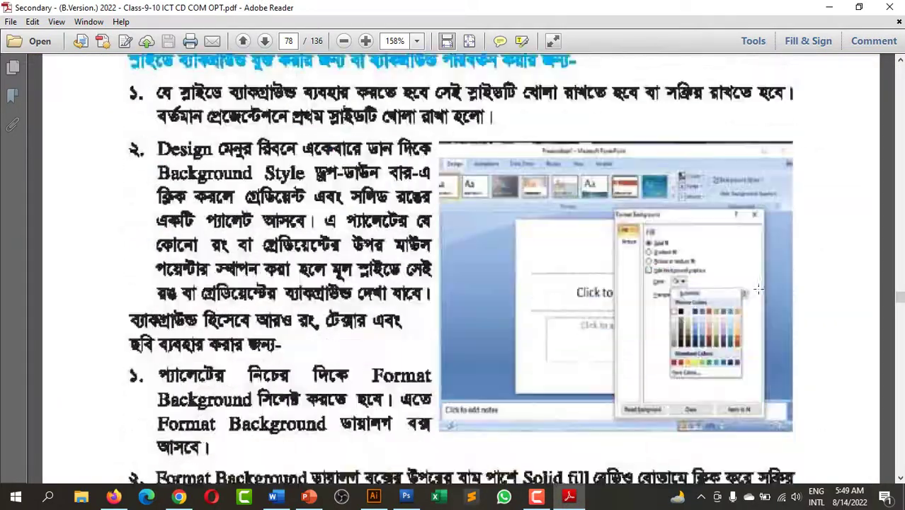
{"action": "scroll", "coordinate": [755, 284], "scroll_direction": "down", "scroll_amount": 3}
{"action": "scroll", "coordinate": [762, 296], "scroll_direction": "down", "scroll_amount": 1}
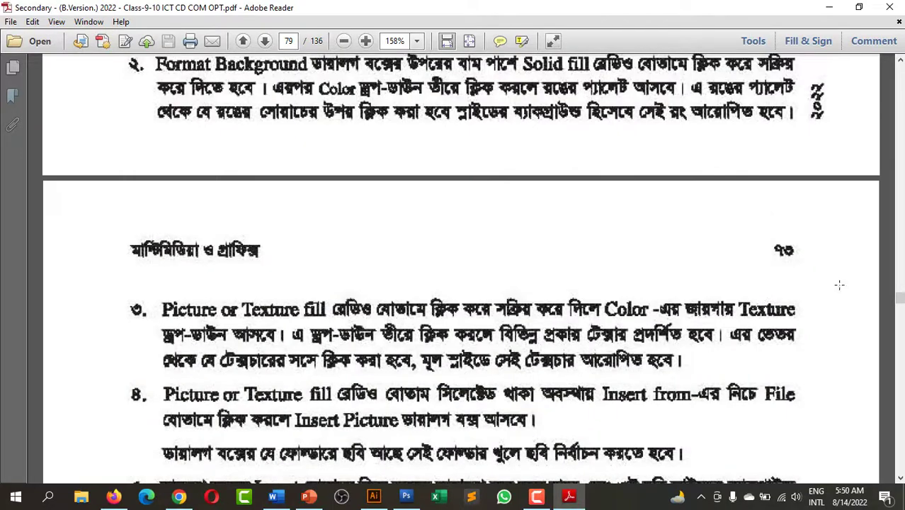
{"action": "left_click_drag", "start_coordinate": [899, 299], "coordinate": [901, 329]}
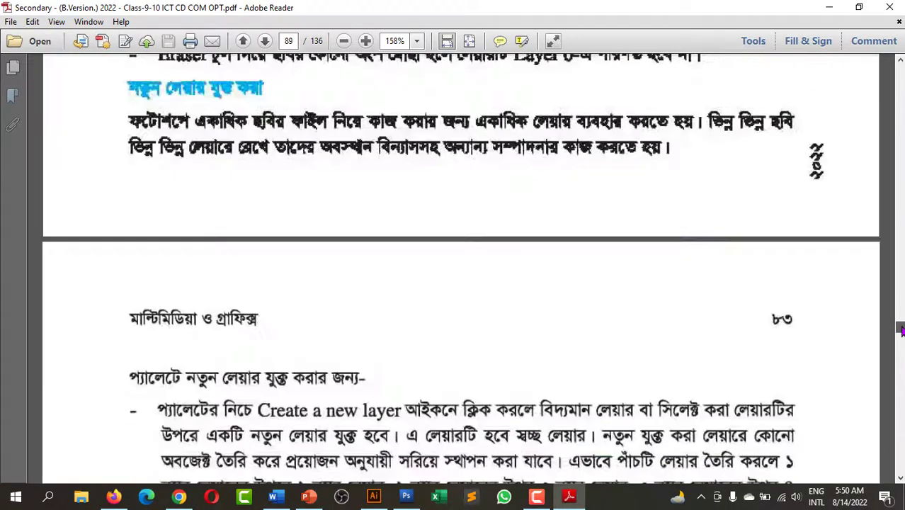
{"action": "scroll", "coordinate": [802, 307], "scroll_direction": "up", "scroll_amount": 5}
{"action": "scroll", "coordinate": [800, 300], "scroll_direction": "up", "scroll_amount": 3}
{"action": "scroll", "coordinate": [800, 300], "scroll_direction": "up", "scroll_amount": 5}
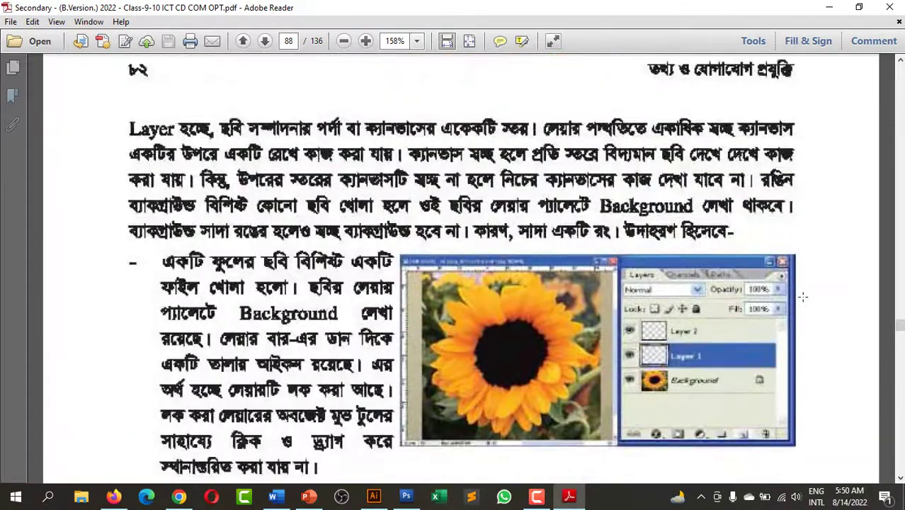
{"action": "scroll", "coordinate": [801, 299], "scroll_direction": "up", "scroll_amount": 3}
{"action": "scroll", "coordinate": [801, 298], "scroll_direction": "up", "scroll_amount": 3}
{"action": "scroll", "coordinate": [803, 296], "scroll_direction": "up", "scroll_amount": 1}
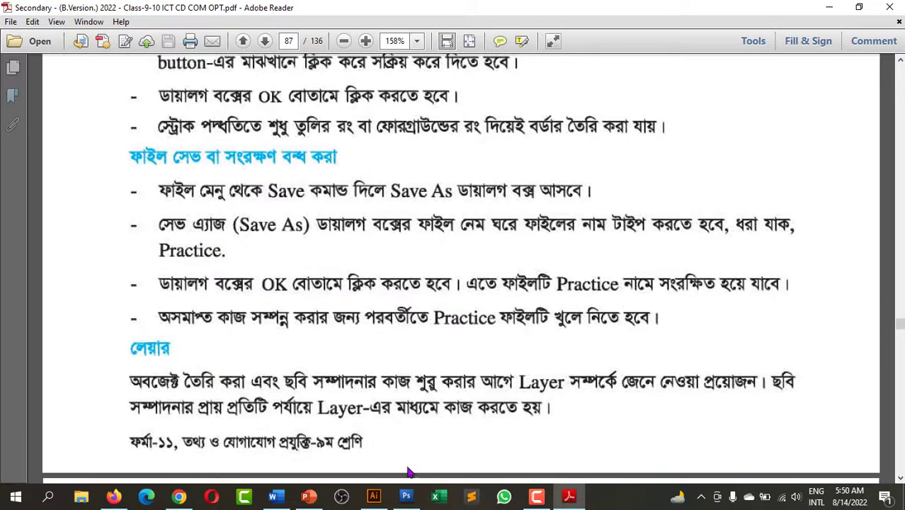
- Switch to the Untitled-1 flag drawing in Photoshop from the taskbar
{"action": "left_click", "coordinate": [408, 496]}
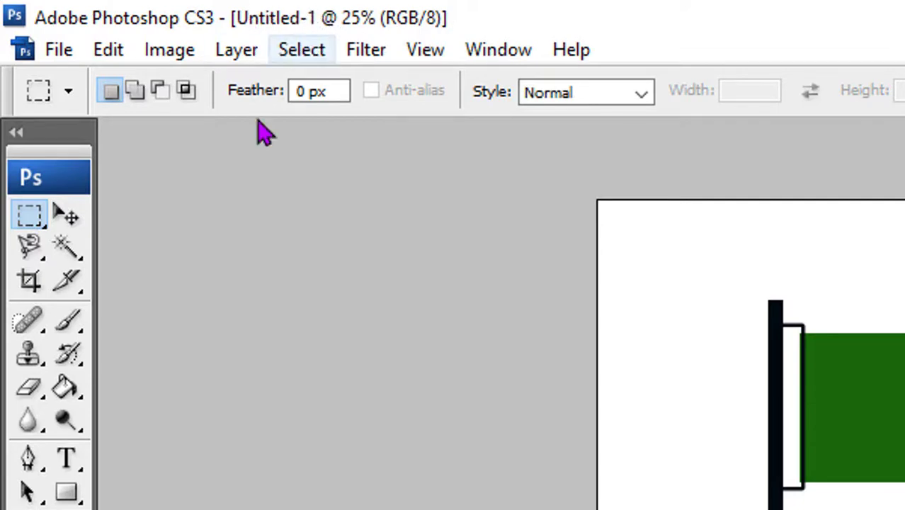
- Choose File > Save for the Untitled-1 flag drawing to bring up Save As
{"action": "left_click", "coordinate": [61, 53]}
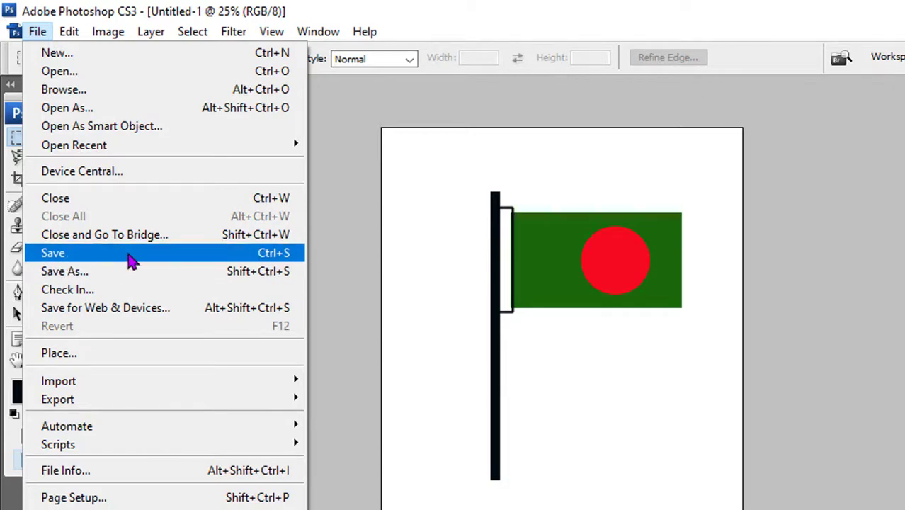
{"action": "left_click", "coordinate": [131, 262]}
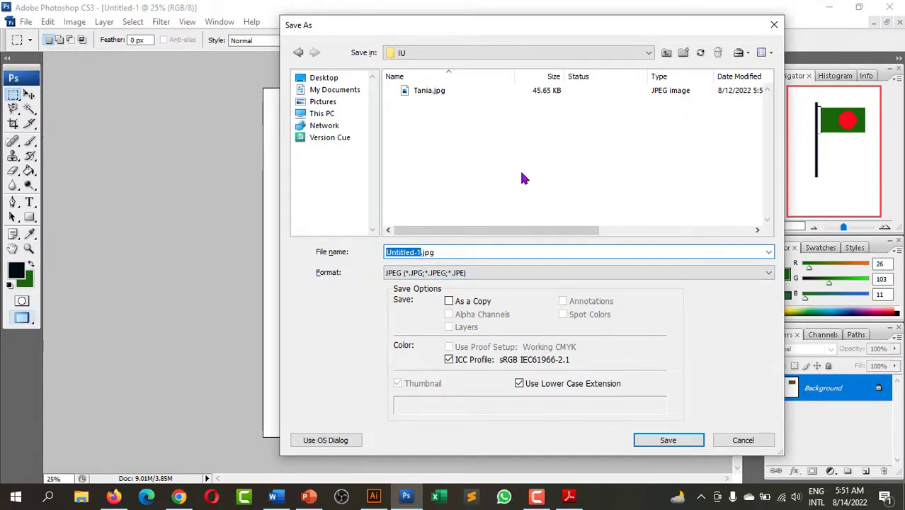
- Save the flag drawing to the Desktop as 'Practice' in Photoshop (*.PSD) format
{"action": "type", "text": "Pr"}
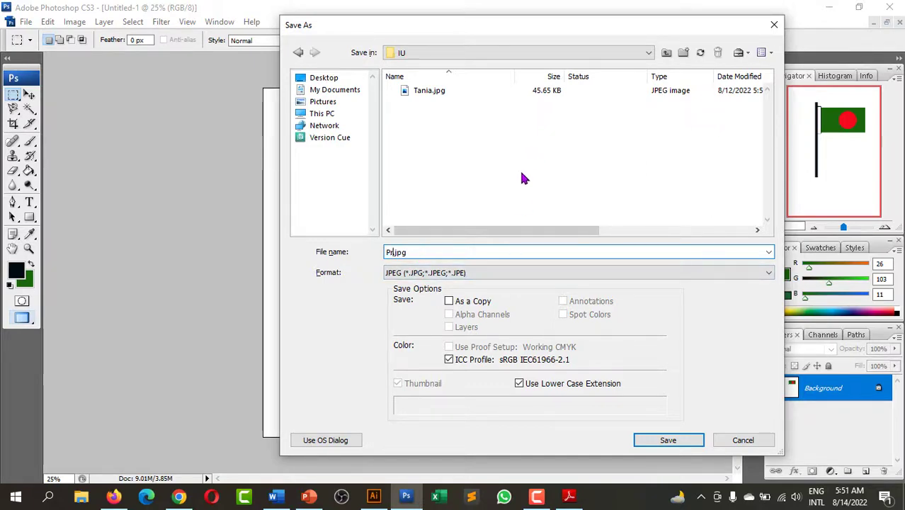
{"action": "type", "text": "adti"}
{"action": "type", "text": "ce"}
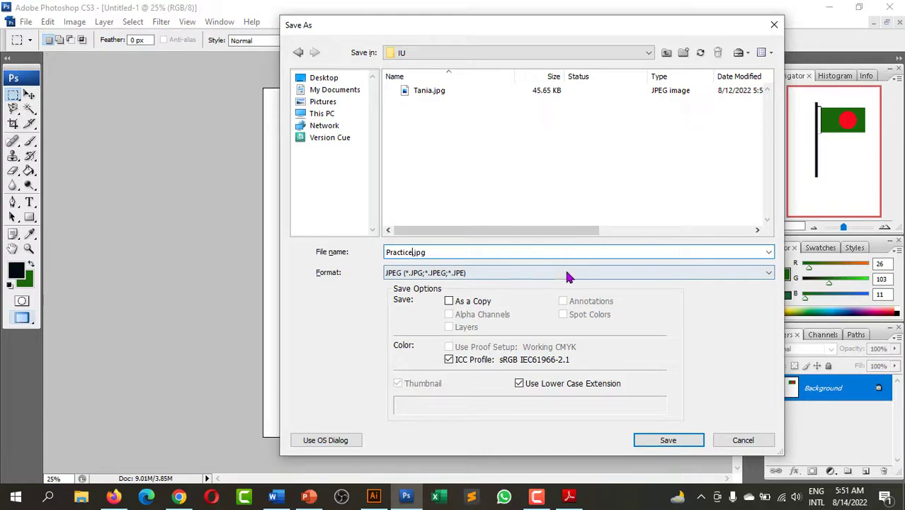
{"action": "left_click", "coordinate": [429, 277]}
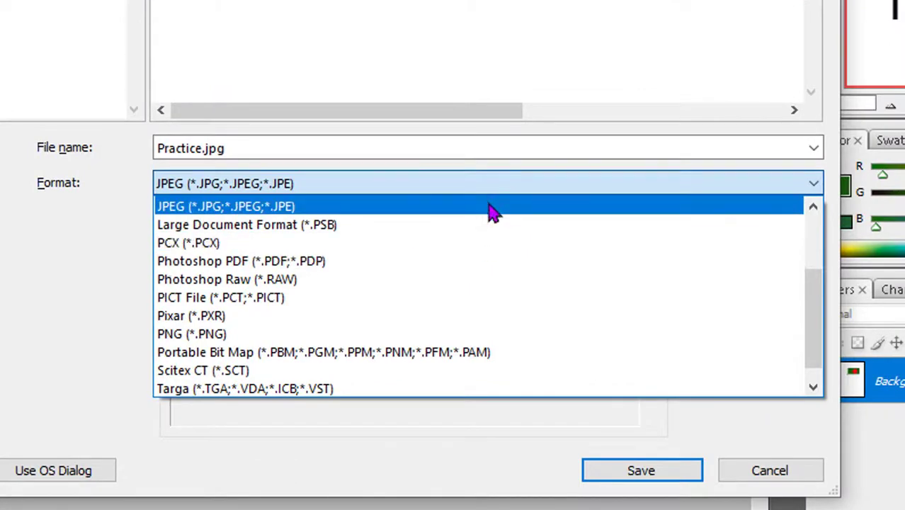
{"action": "scroll", "coordinate": [469, 247], "scroll_direction": "up", "scroll_amount": 2}
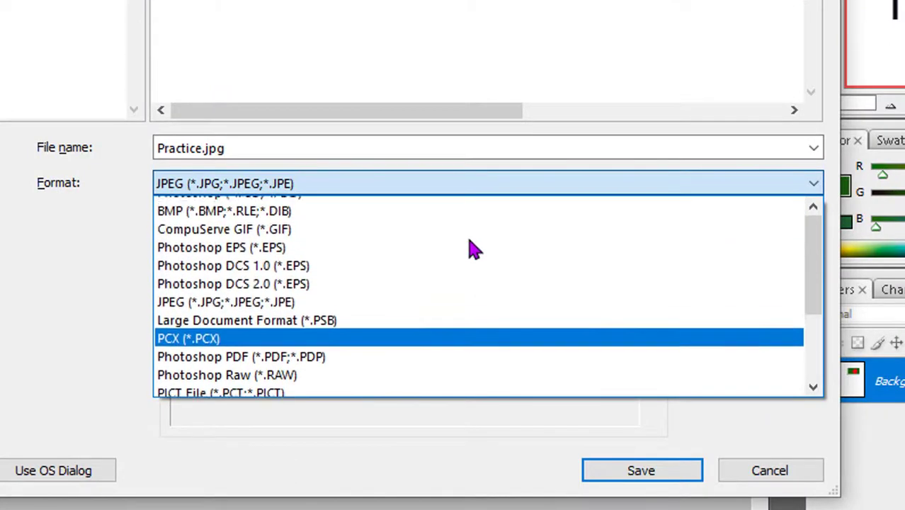
{"action": "left_click", "coordinate": [479, 208]}
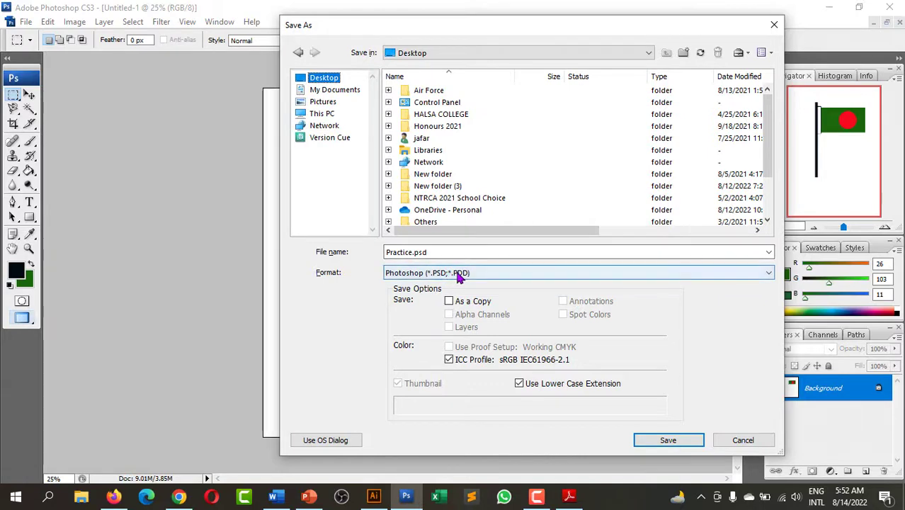
{"action": "left_click", "coordinate": [655, 442]}
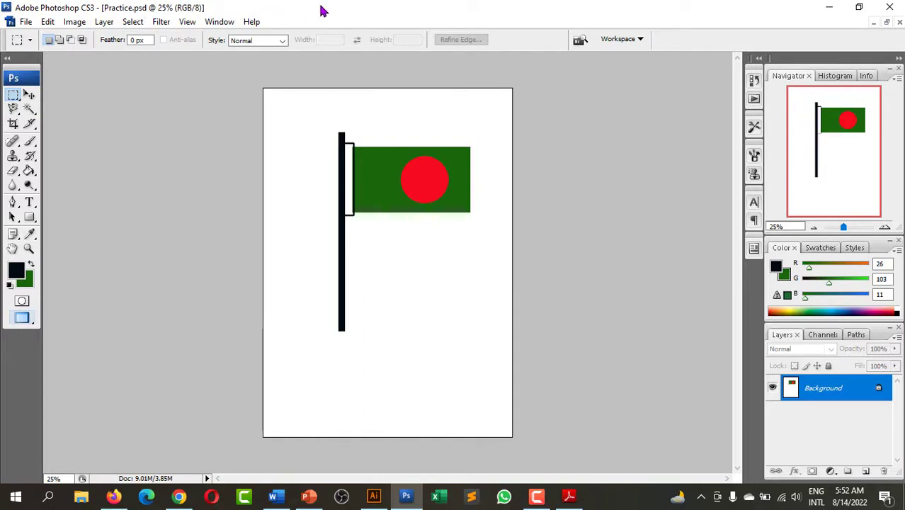
- Quit Photoshop and minimize Adobe Reader so the desktop shows
{"action": "left_click", "coordinate": [891, 7]}
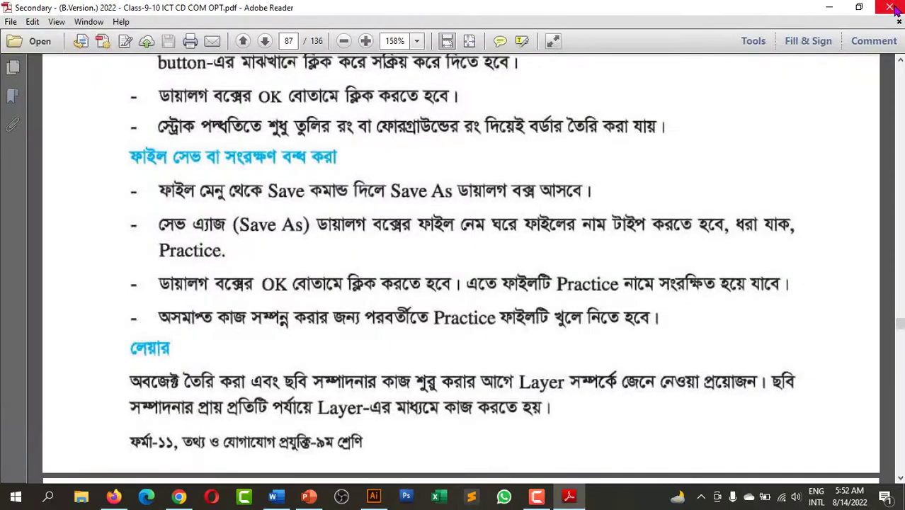
{"action": "left_click", "coordinate": [833, 8]}
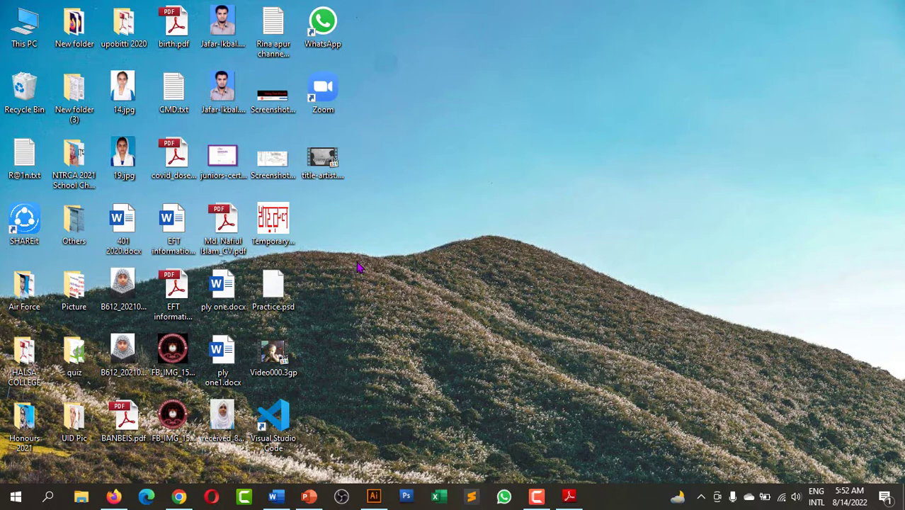
- Double-click Practice.psd on the desktop, dismiss the app chooser, and minimize Photoshop
{"action": "left_click", "coordinate": [283, 291]}
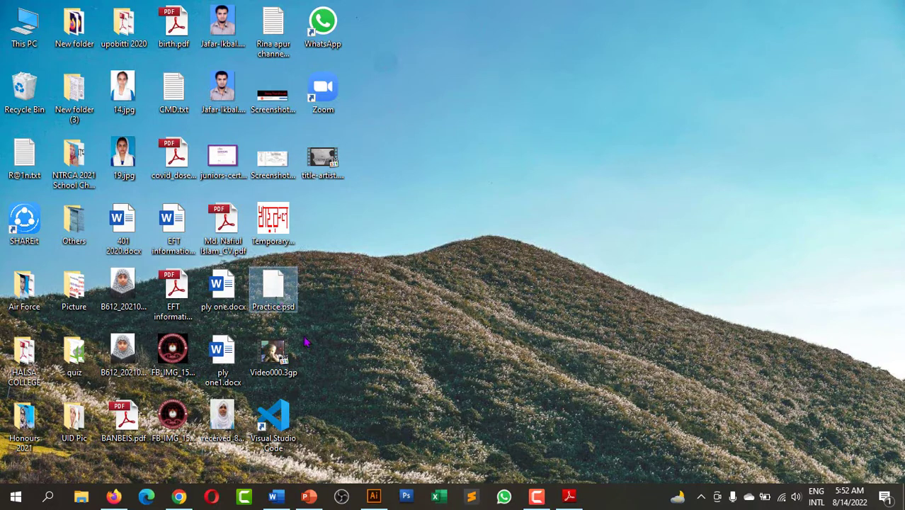
{"action": "double_click", "coordinate": [277, 292]}
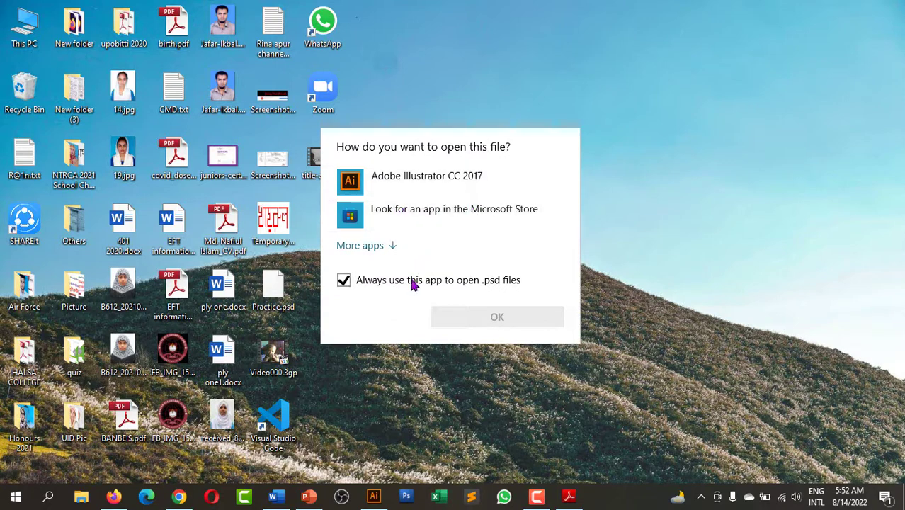
{"action": "left_click", "coordinate": [506, 389]}
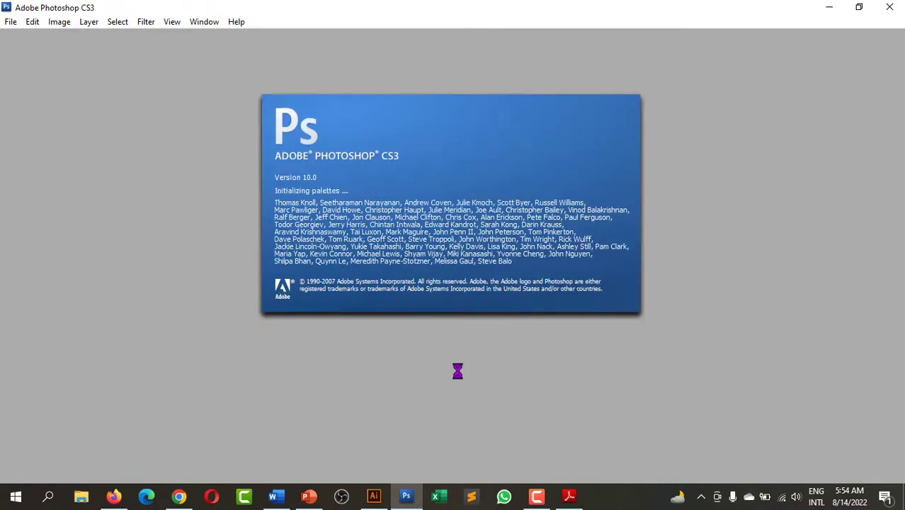
{"action": "left_click", "coordinate": [827, 9]}
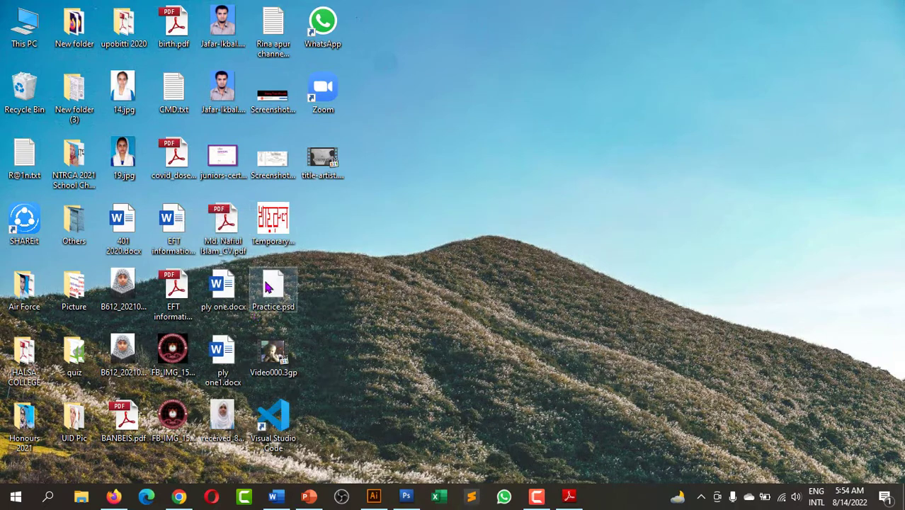
- Drag Practice.psd into Photoshop to reopen it, then cancel a Save As attempt
{"action": "mouse_move", "coordinate": [270, 285]}
{"action": "left_mouse_down"}
{"action": "mouse_move", "coordinate": [413, 342]}
{"action": "mouse_move", "coordinate": [425, 374]}
{"action": "left_mouse_up"}
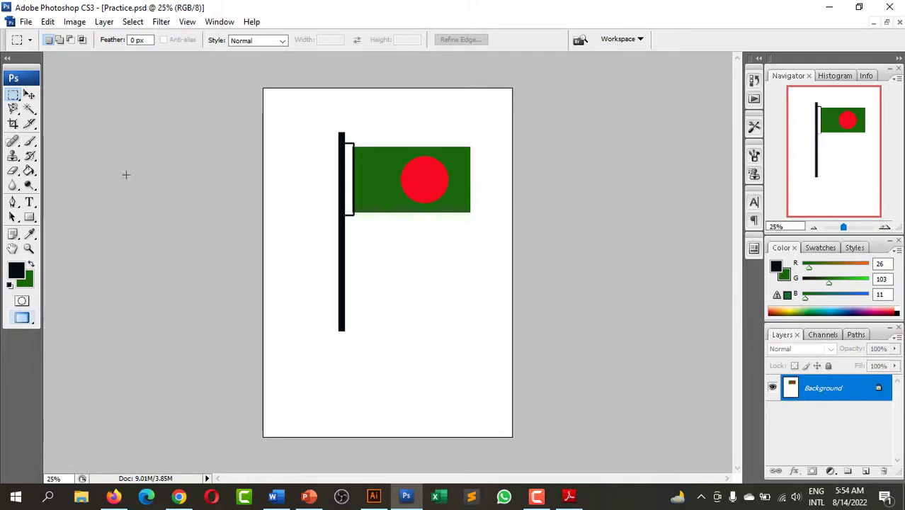
{"action": "left_click", "coordinate": [26, 22]}
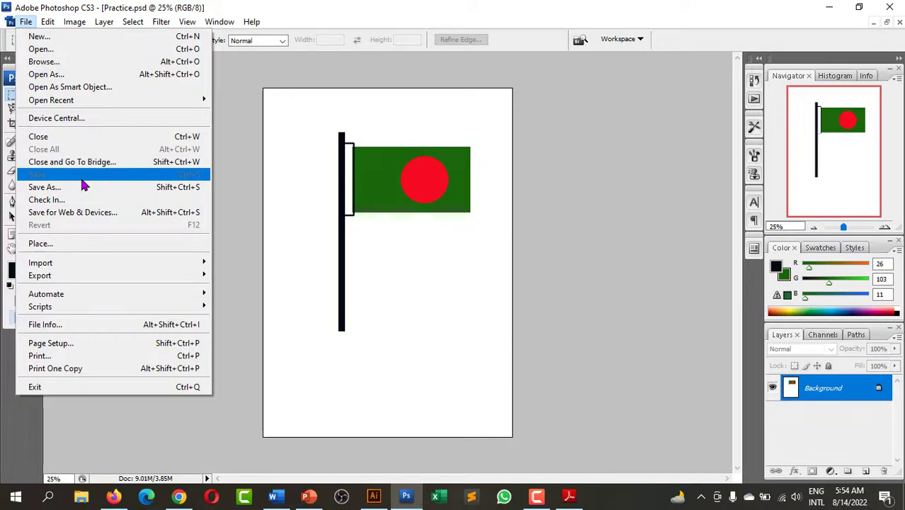
{"action": "left_click", "coordinate": [83, 187]}
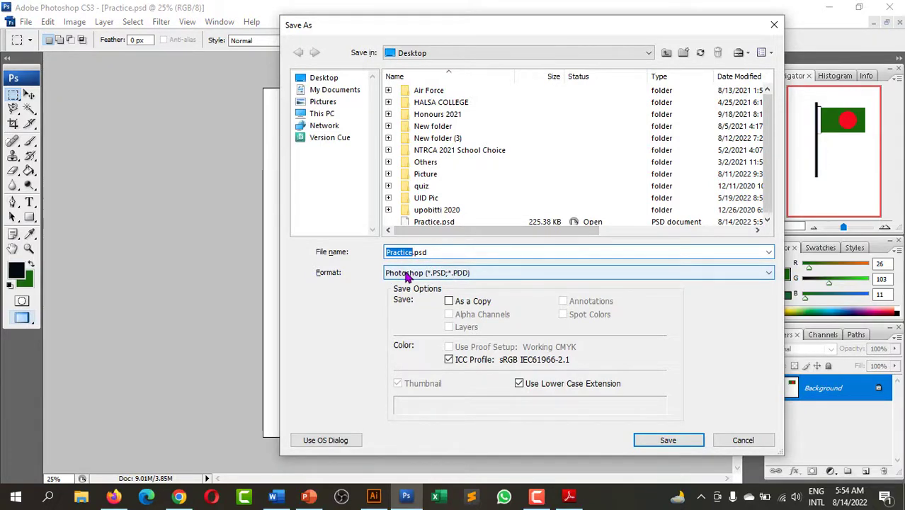
{"action": "left_click", "coordinate": [740, 439]}
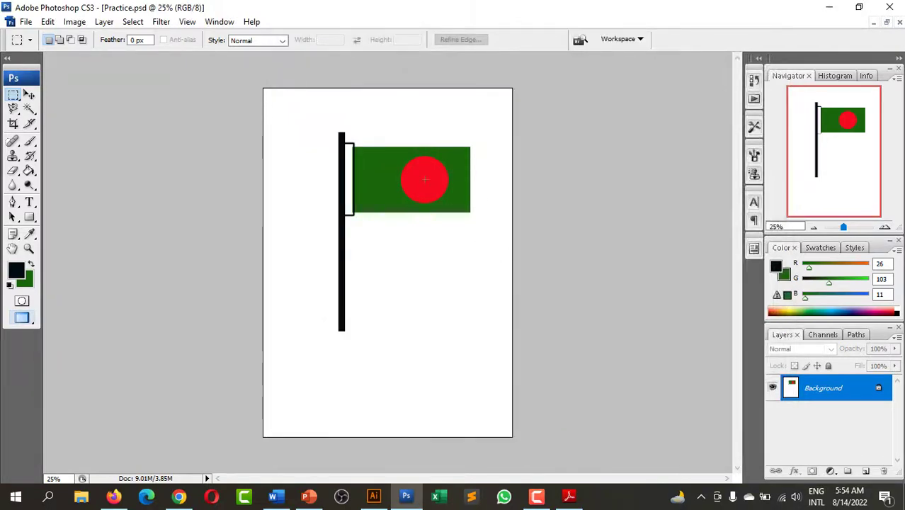
- Try moving the flag with the Move tool and dismiss the locked-layer error
{"action": "left_click", "coordinate": [29, 95]}
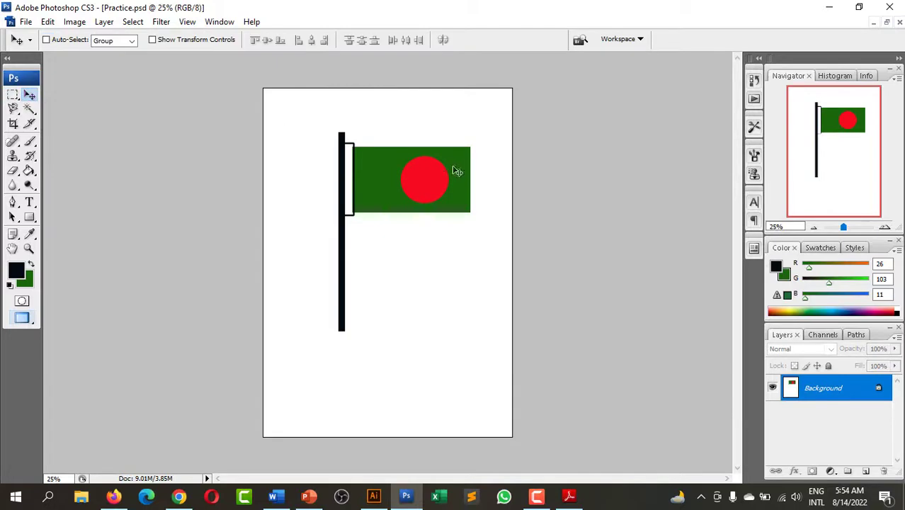
{"action": "left_click", "coordinate": [445, 226]}
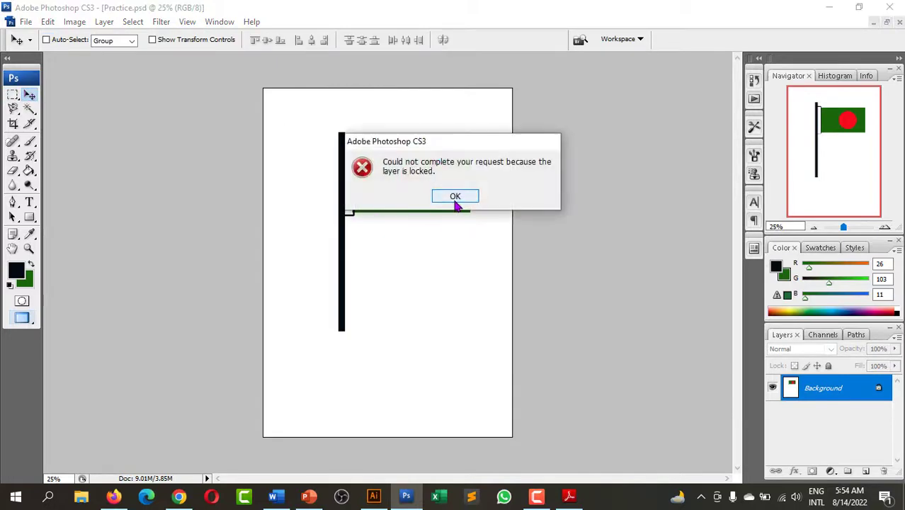
{"action": "left_click", "coordinate": [456, 196]}
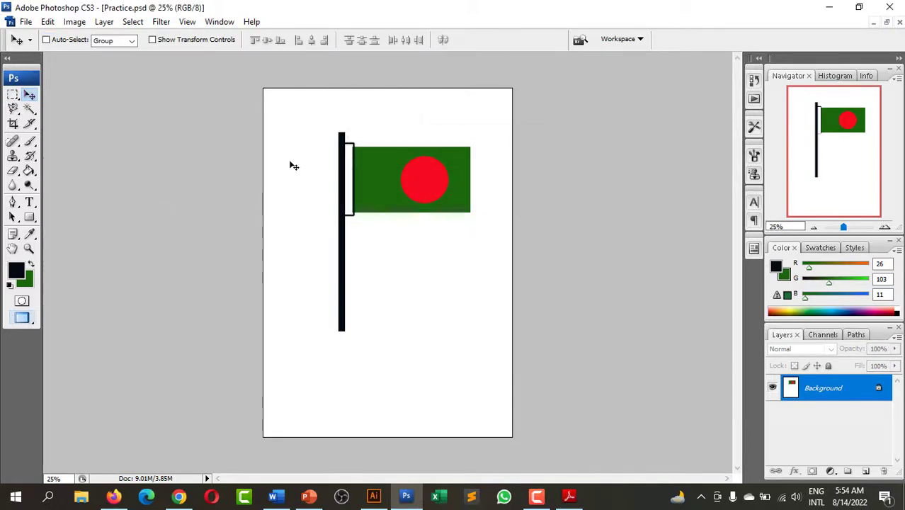
- Save As the flag in JPEG (*.JPG) format as Practice.jpg on the Desktop
{"action": "left_click", "coordinate": [26, 21]}
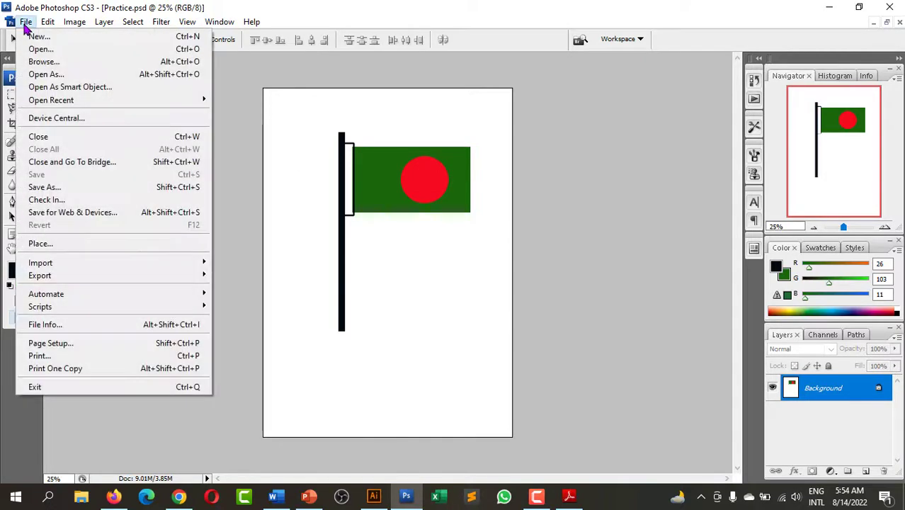
{"action": "left_click", "coordinate": [91, 189]}
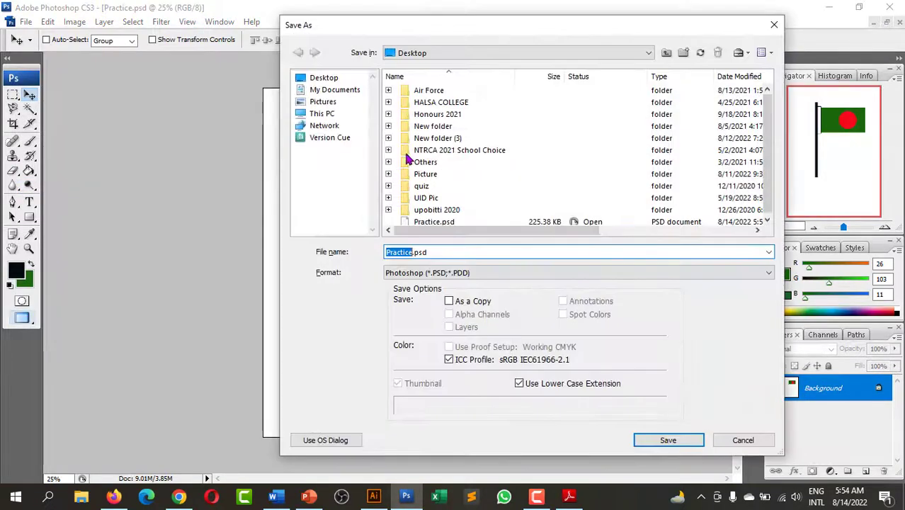
{"action": "left_click", "coordinate": [423, 274]}
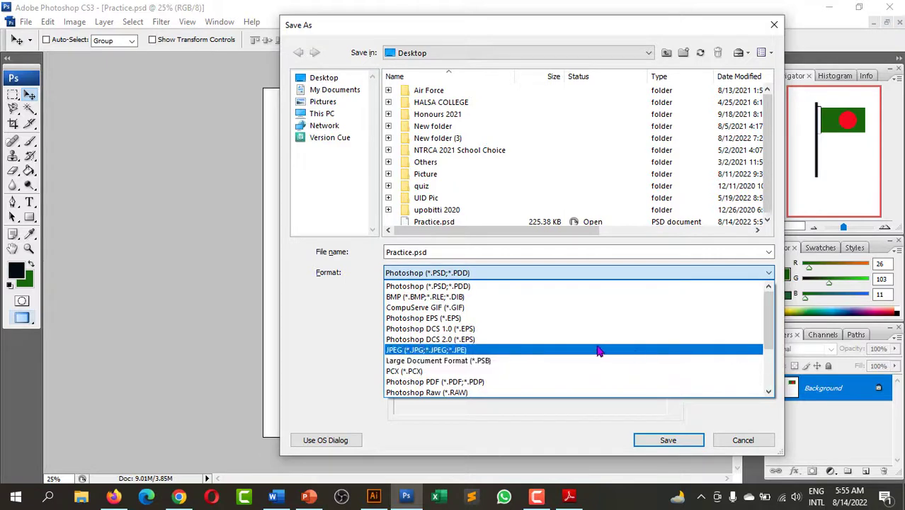
{"action": "scroll", "coordinate": [597, 347], "scroll_direction": "down", "scroll_amount": 1}
{"action": "scroll", "coordinate": [597, 347], "scroll_direction": "down", "scroll_amount": 1}
{"action": "scroll", "coordinate": [597, 354], "scroll_direction": "down", "scroll_amount": 1}
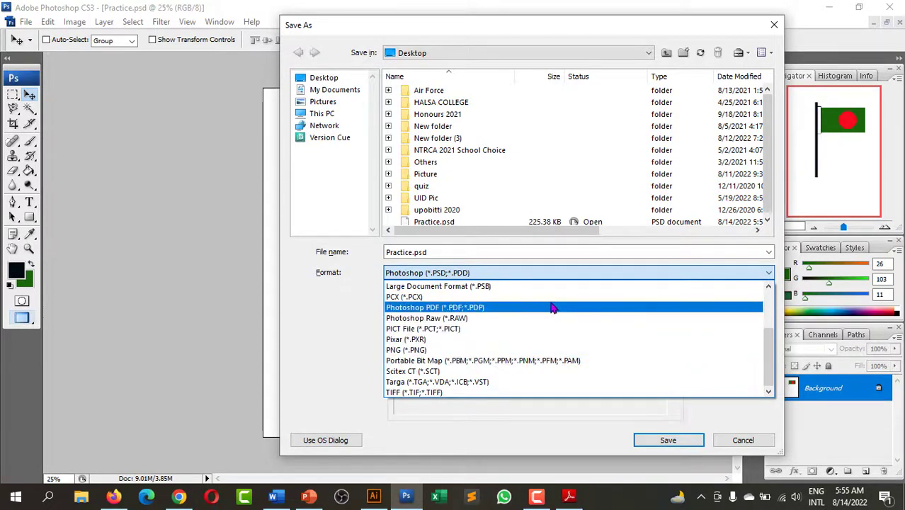
{"action": "scroll", "coordinate": [522, 346], "scroll_direction": "up", "scroll_amount": 2}
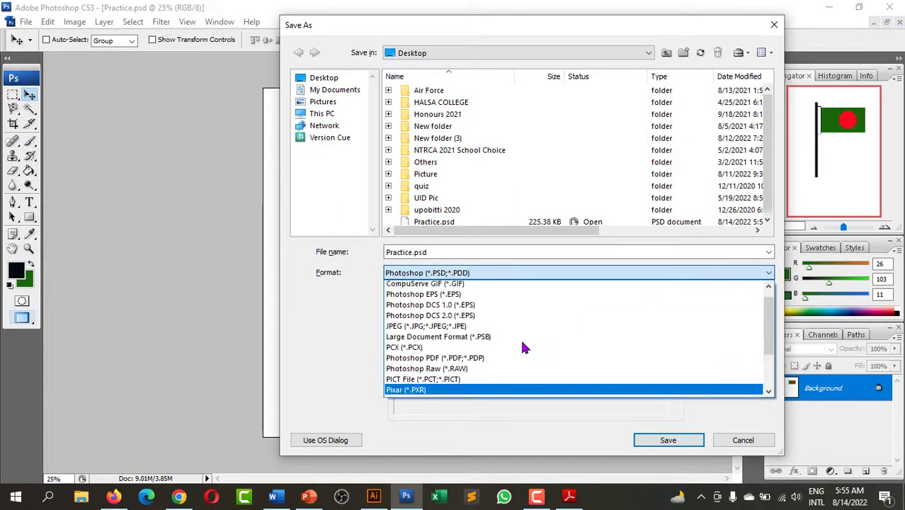
{"action": "scroll", "coordinate": [522, 346], "scroll_direction": "up", "scroll_amount": 1}
{"action": "left_click", "coordinate": [512, 352]}
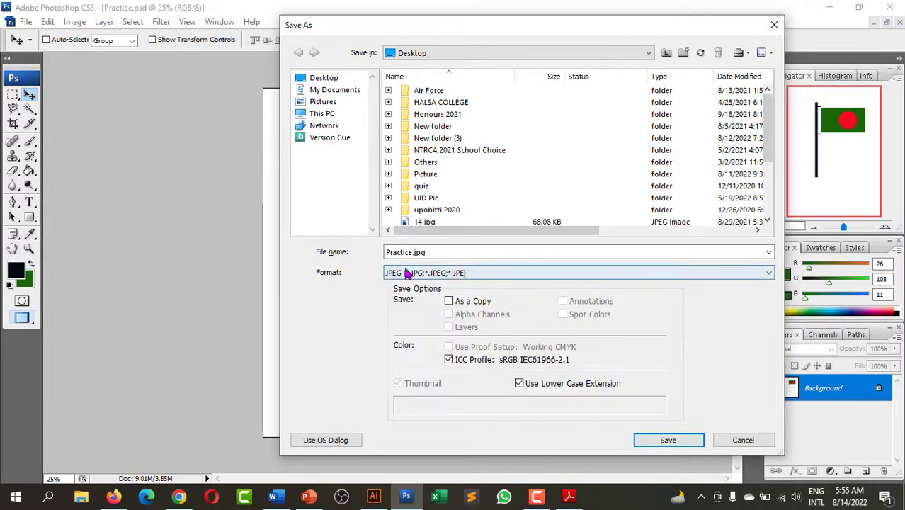
{"action": "left_click", "coordinate": [669, 441]}
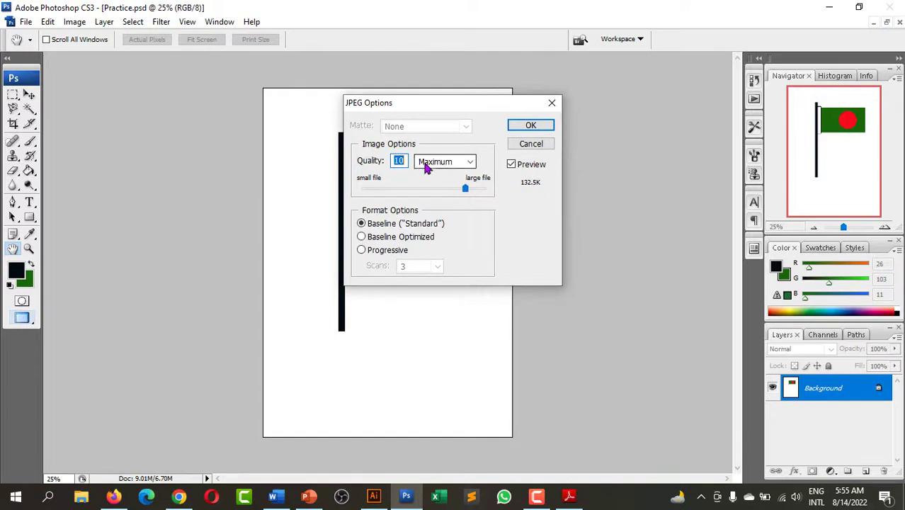
- Set the JPEG Options to the Maximum preset with Quality 12 and confirm
{"action": "left_click", "coordinate": [426, 165]}
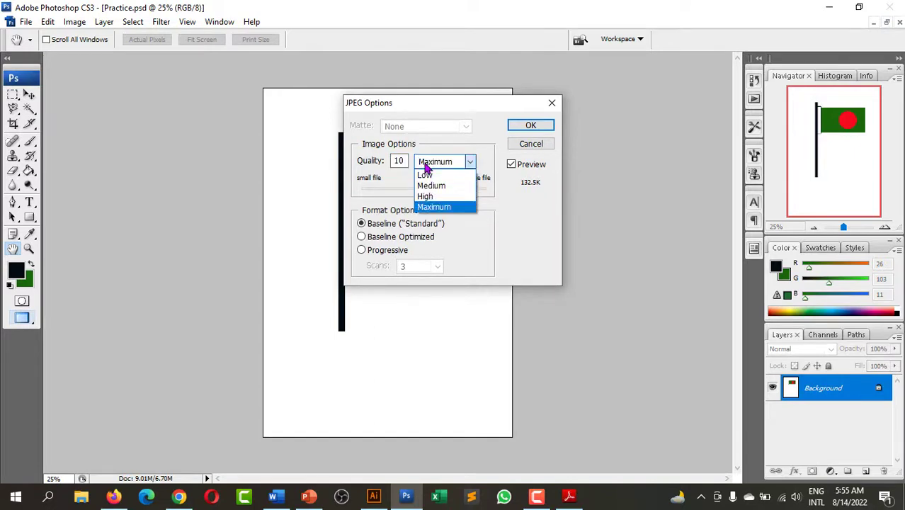
{"action": "left_click", "coordinate": [457, 198]}
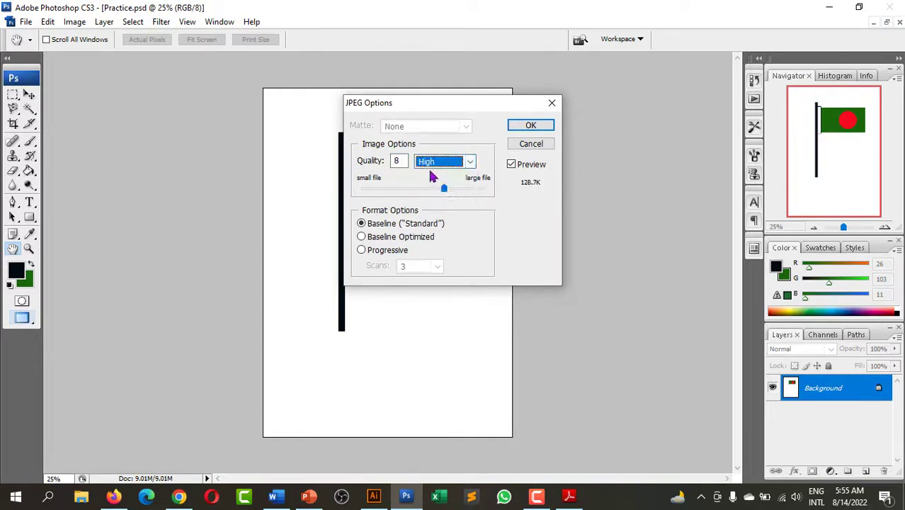
{"action": "left_click", "coordinate": [439, 164]}
{"action": "left_click", "coordinate": [443, 208]}
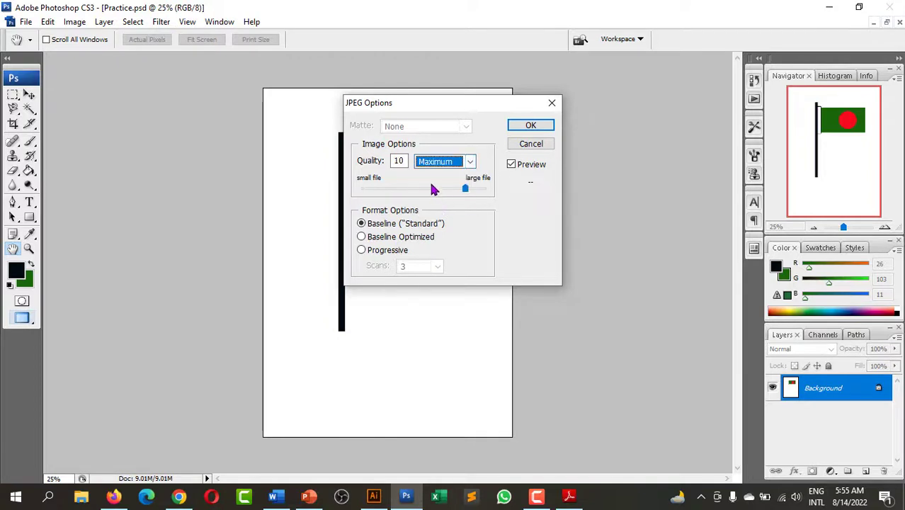
{"action": "double_click", "coordinate": [398, 161]}
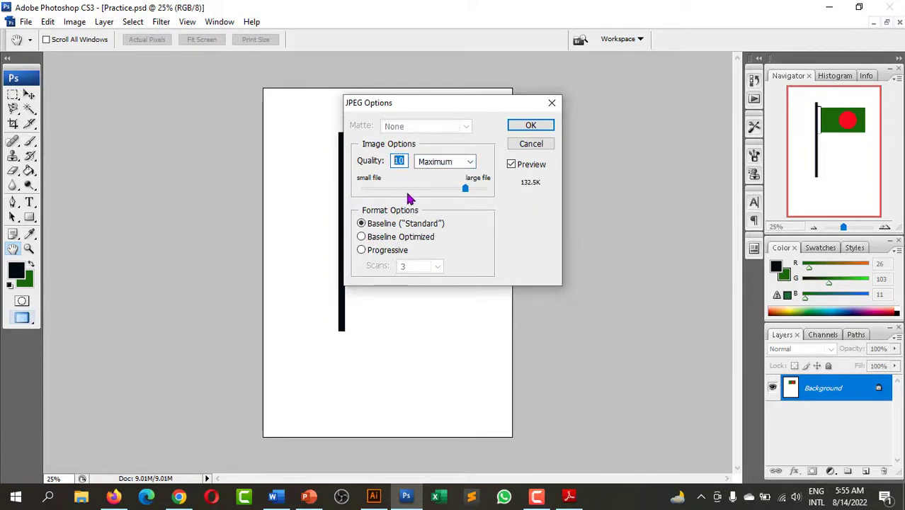
{"action": "type", "text": "12"}
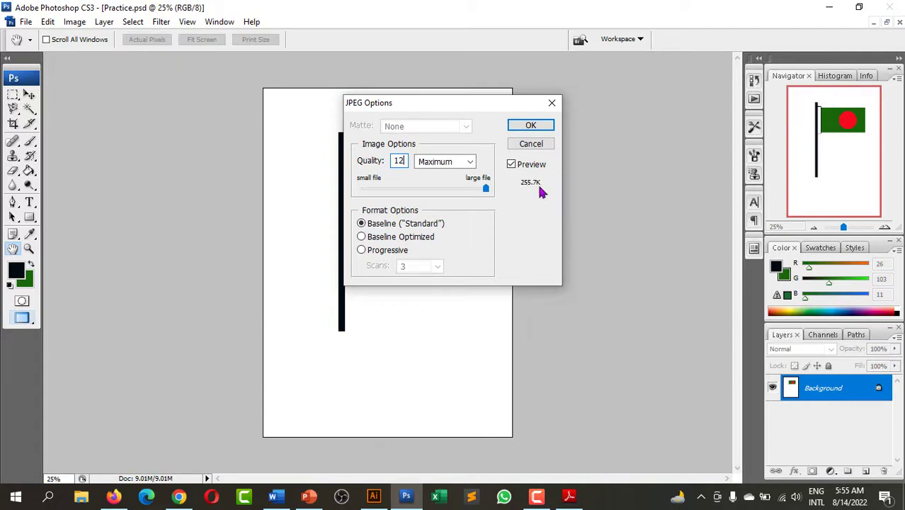
{"action": "left_click", "coordinate": [538, 127]}
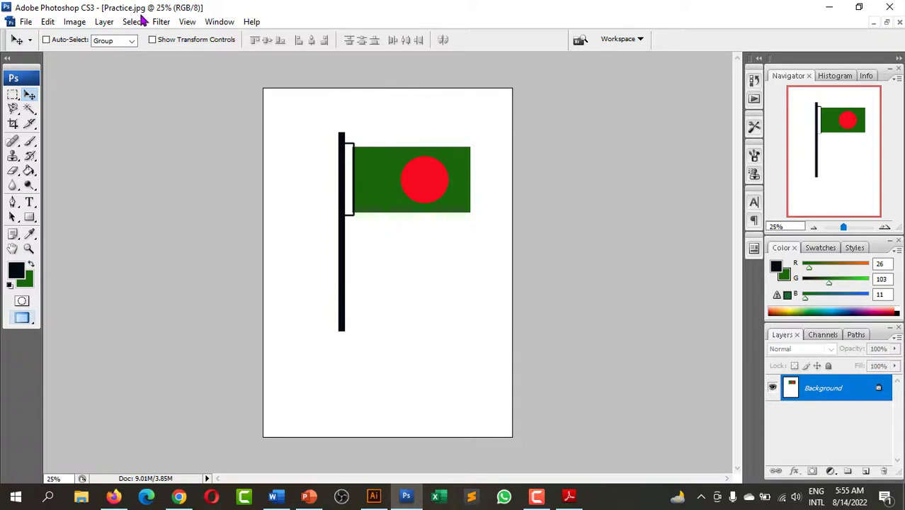
- Close the document, then preview Practice.jpg from the desktop in Photos and close it
{"action": "left_click", "coordinate": [899, 22]}
{"action": "left_click", "coordinate": [829, 6]}
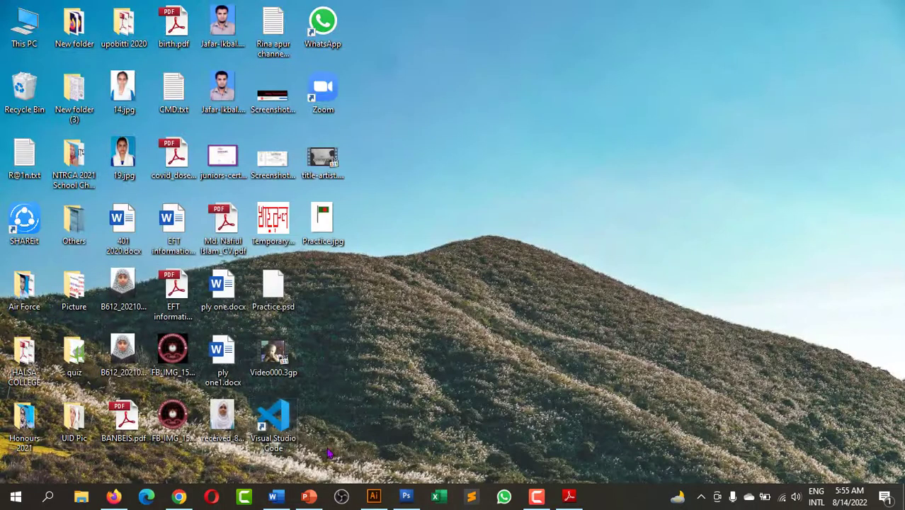
{"action": "double_click", "coordinate": [322, 225]}
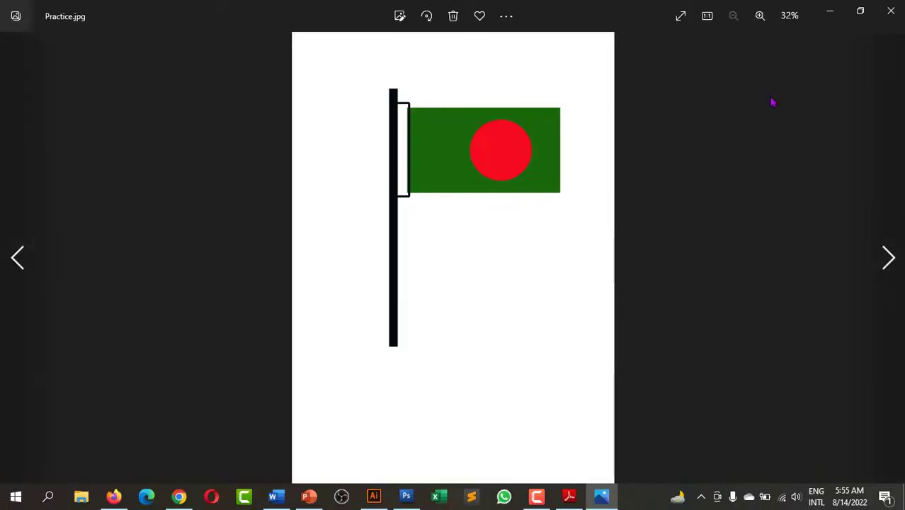
{"action": "left_click", "coordinate": [890, 11]}
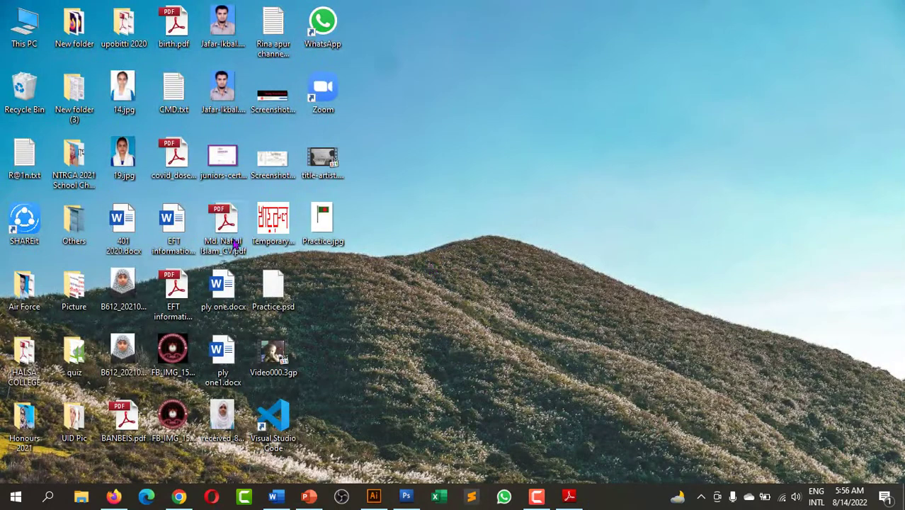
{"action": "mouse_move", "coordinate": [272, 290]}
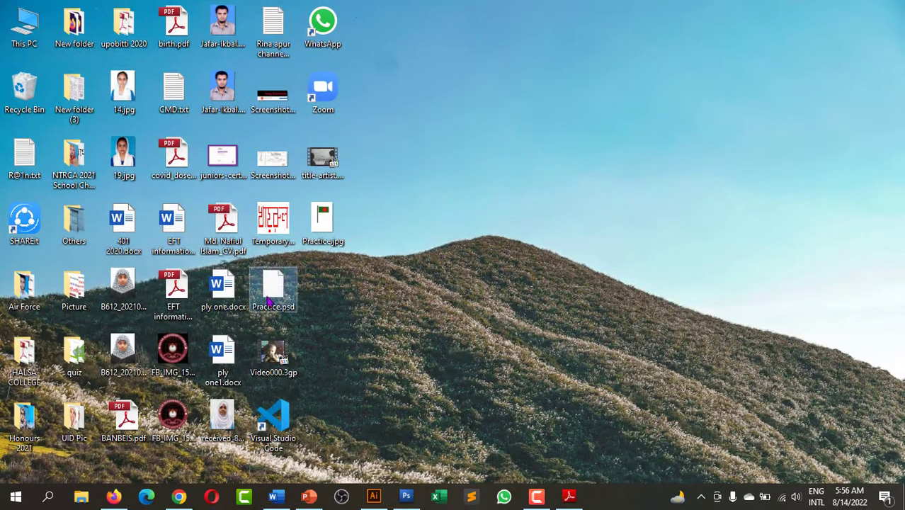
- Reopen Practice.psd from the desktop to check the flag drawing, then close it
{"action": "left_click_drag", "start_coordinate": [272, 287], "coordinate": [443, 330]}
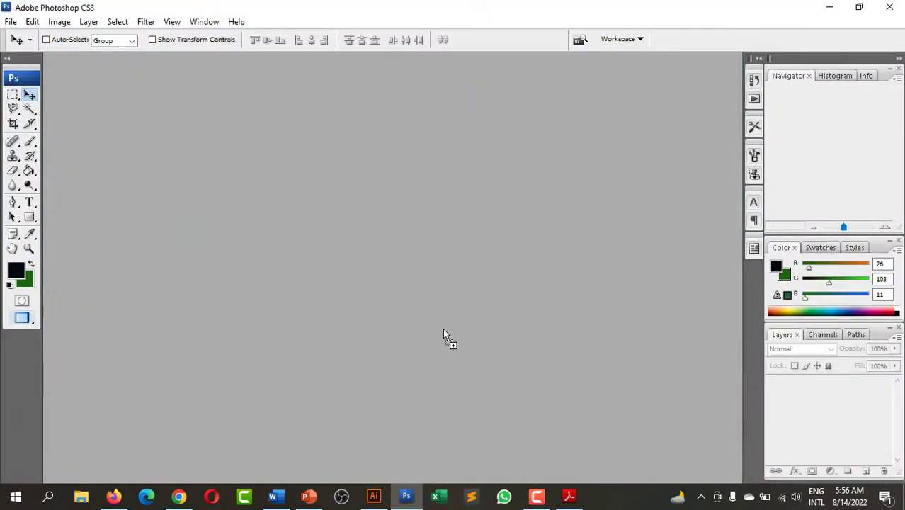
{"action": "left_click_drag", "start_coordinate": [444, 330], "coordinate": [443, 330]}
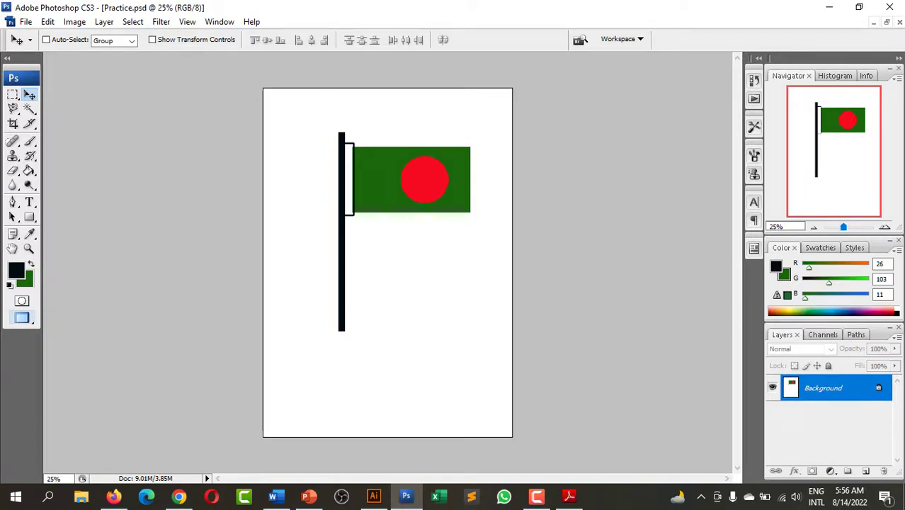
{"action": "left_click", "coordinate": [900, 23]}
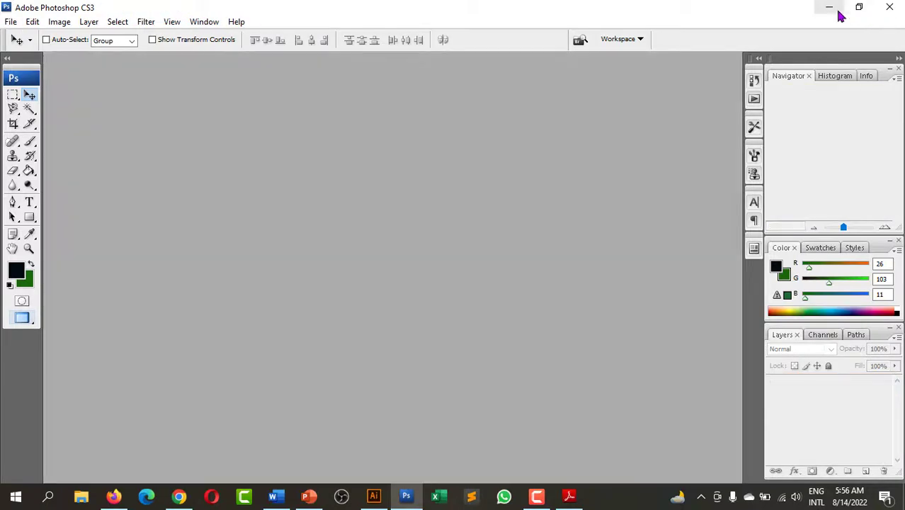